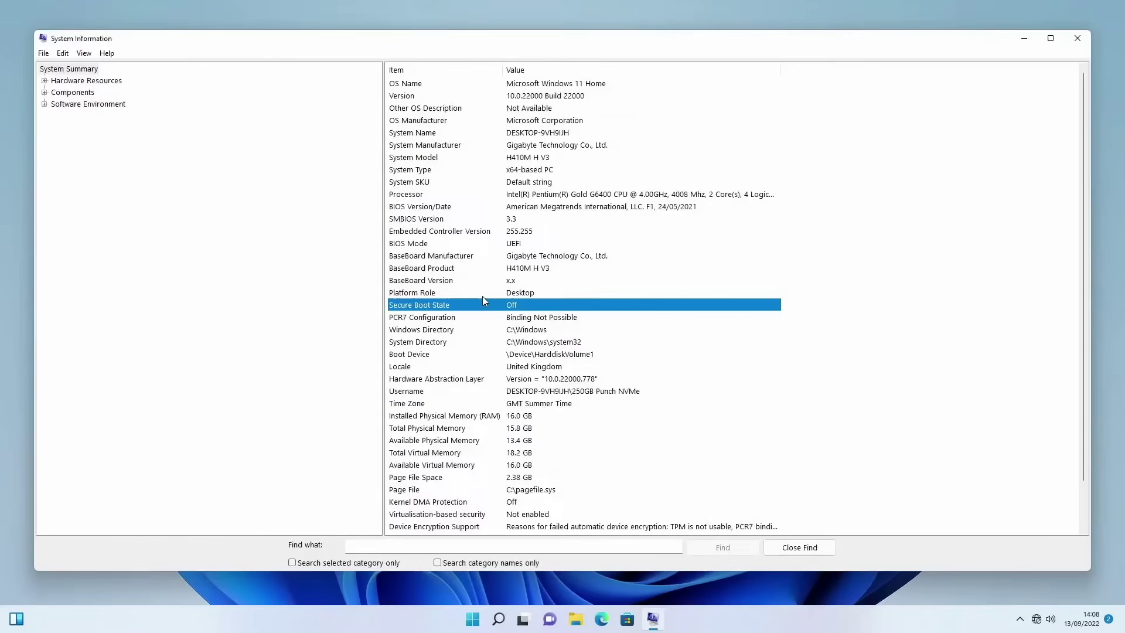
# - Restart Windows 11 and enter the Gigabyte BIOS, which opens in Advanced Mode on the Tweaker page
pyautogui.click(1077, 39)
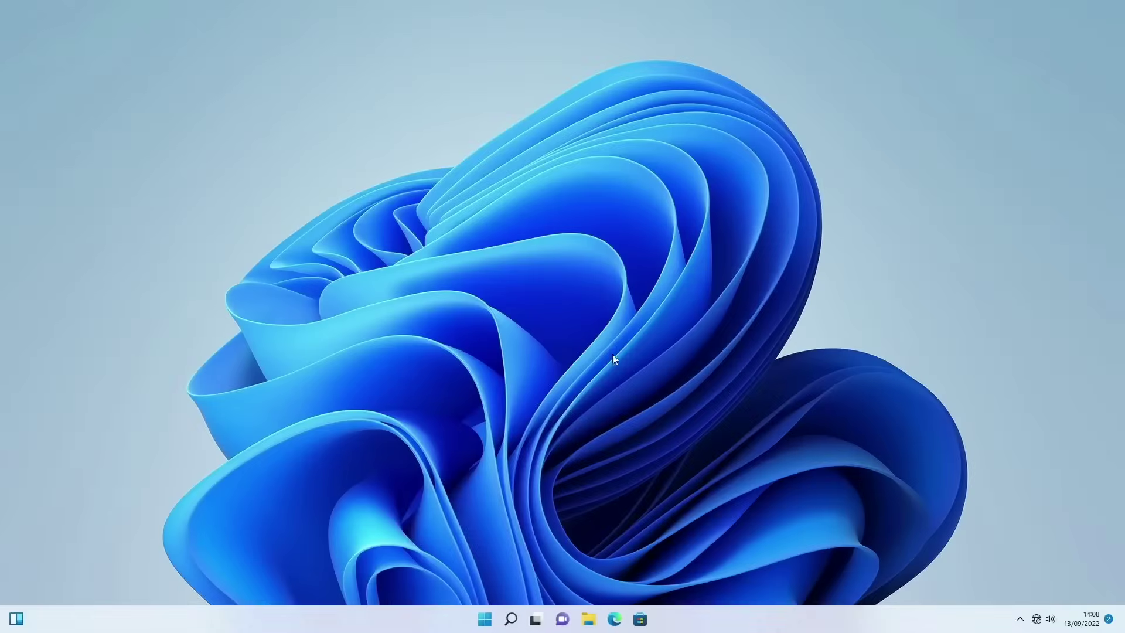
pyautogui.press('super')
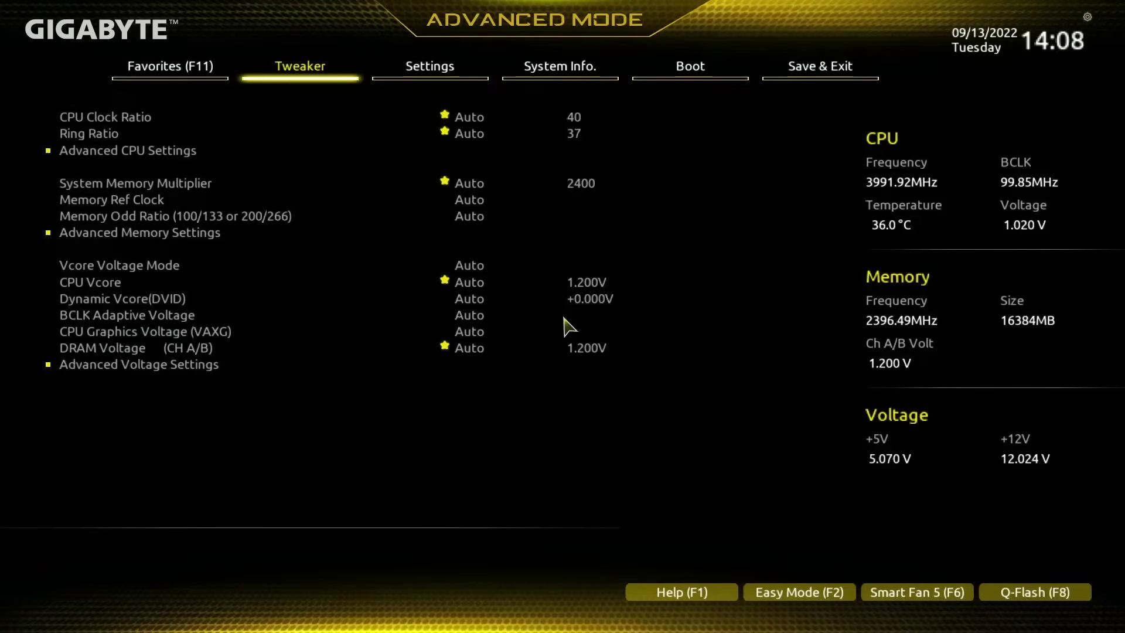
# - Return to Advanced Mode, go to the Boot page and confirm CSM Support is Disabled
pyautogui.press('F2')
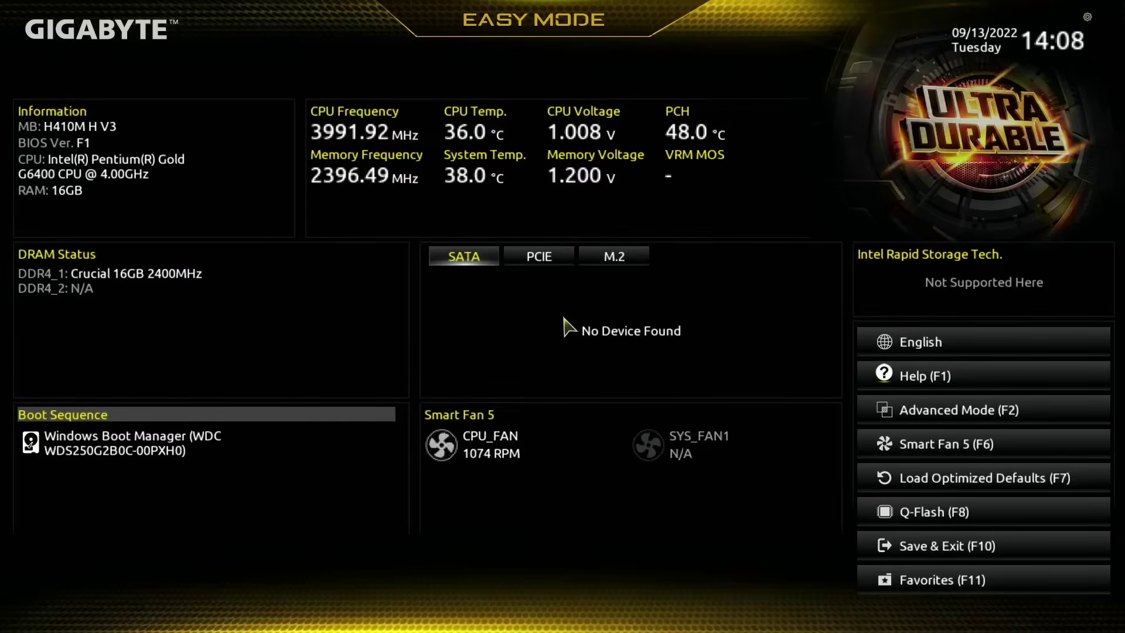
pyautogui.press('F2')
pyautogui.press('F2')
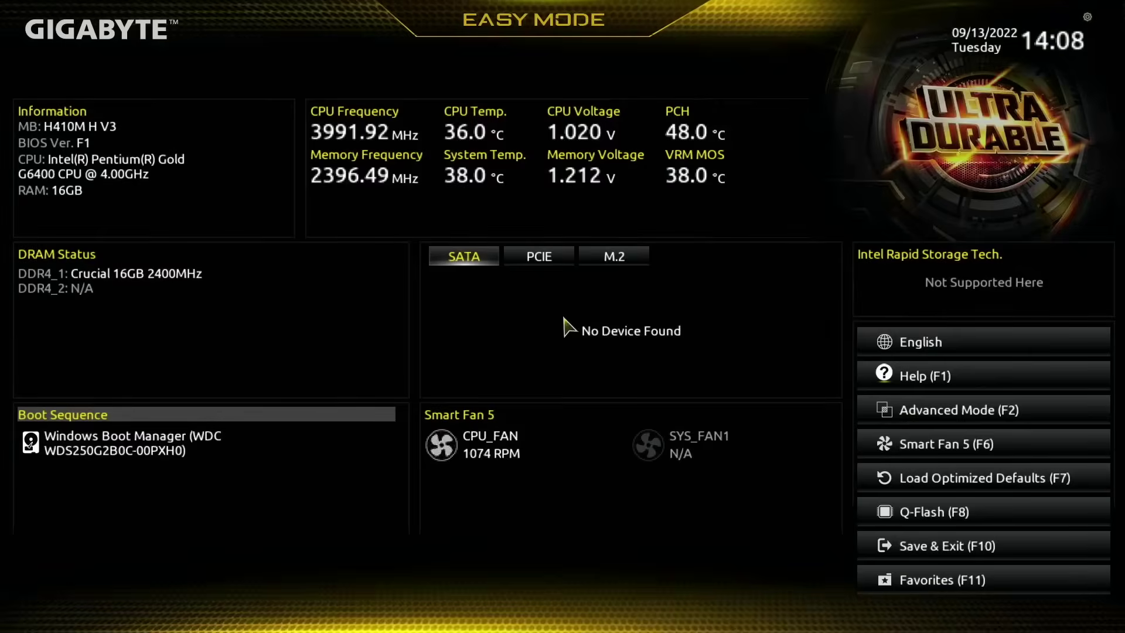
pyautogui.press('F2')
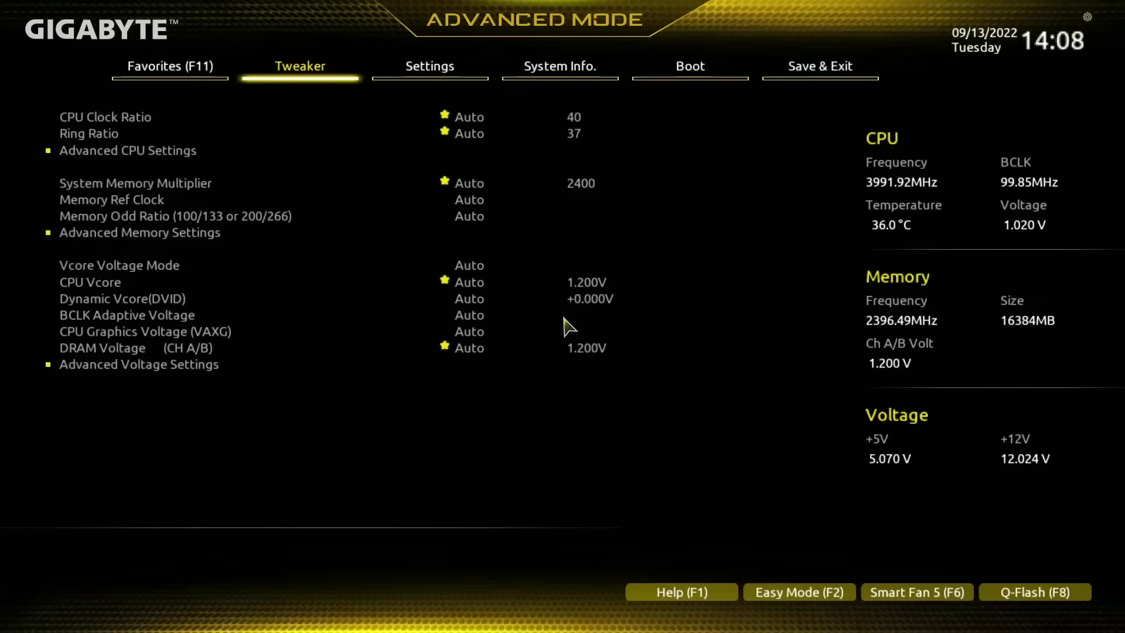
pyautogui.press('Right')
pyautogui.press('Right')
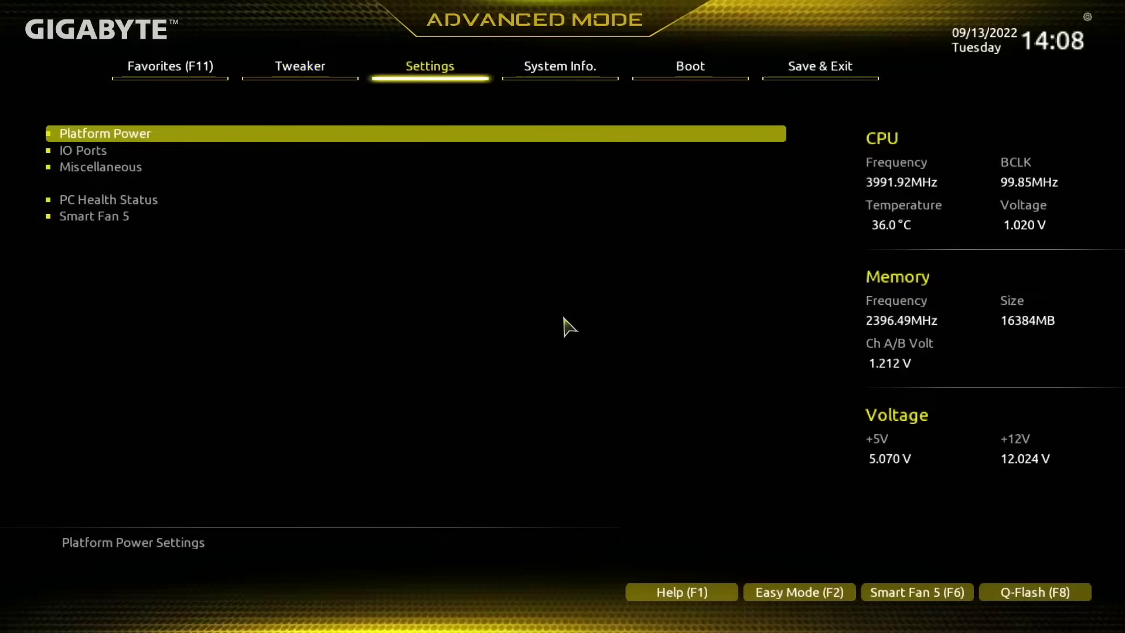
pyautogui.press('Right')
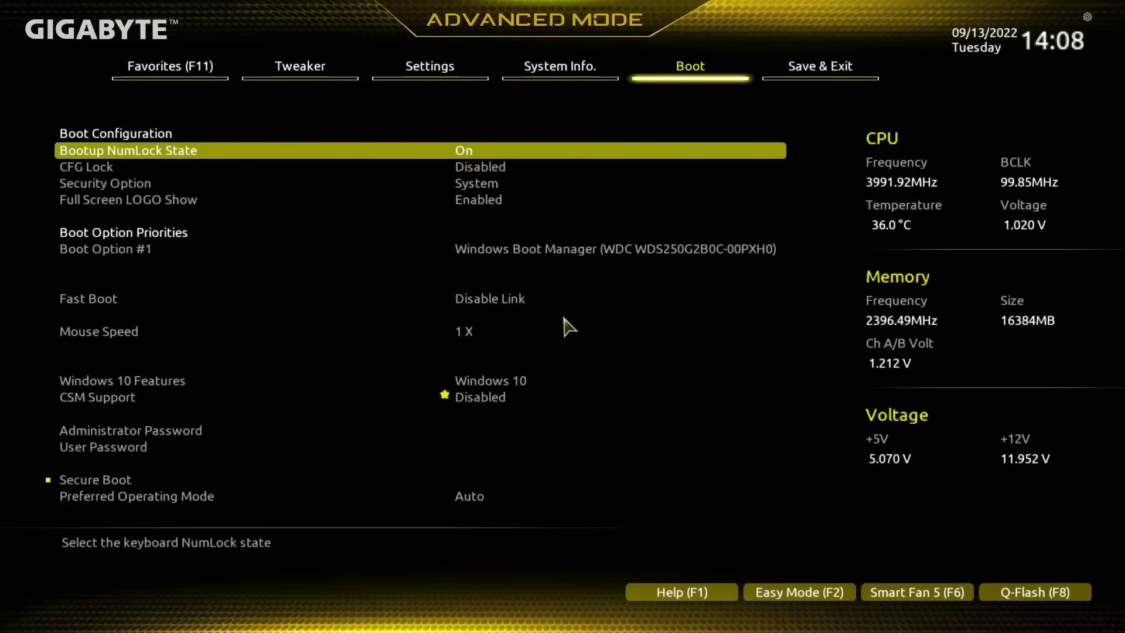
pyautogui.press('Up')
pyautogui.press('Up')
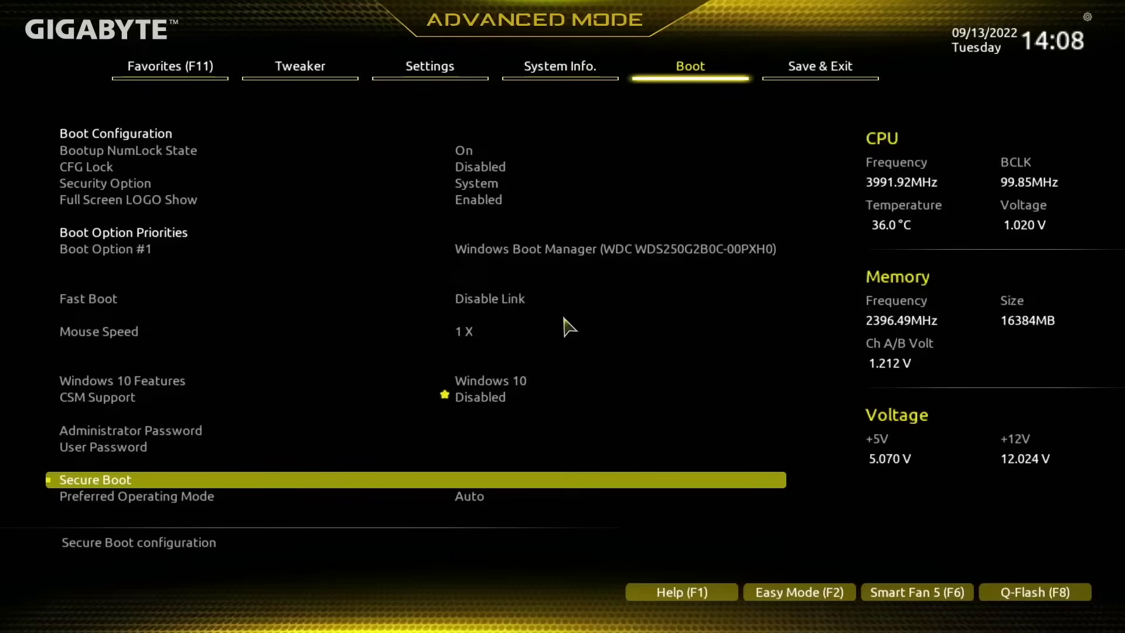
pyautogui.press('Up')
pyautogui.press('Up')
pyautogui.press('Up')
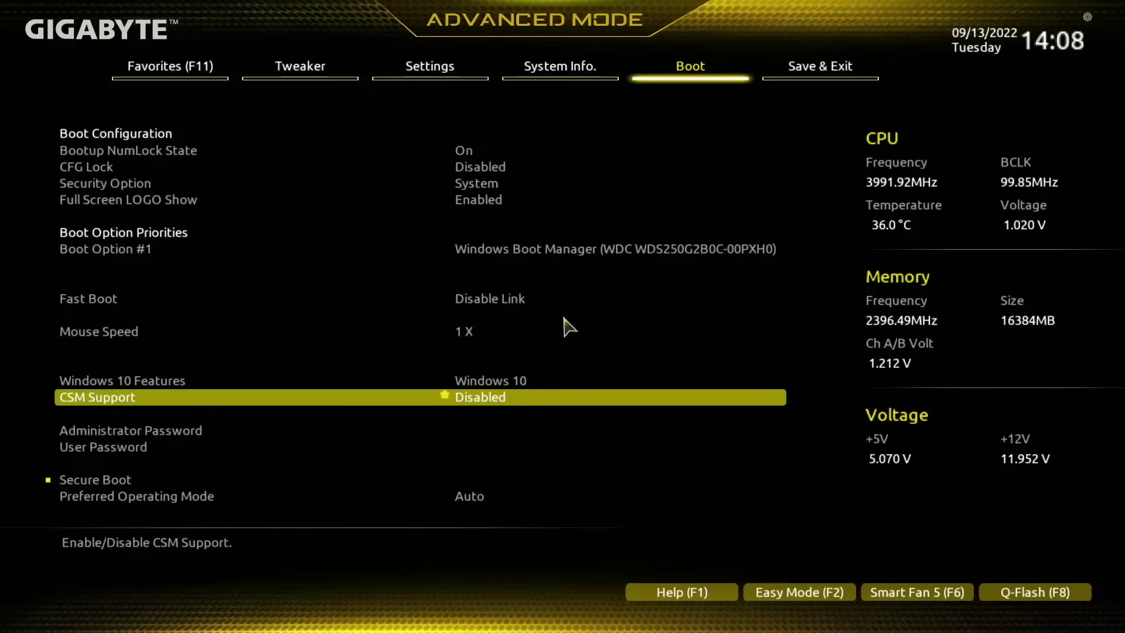
pyautogui.press('Down')
pyautogui.press('Down')
pyautogui.press('Down')
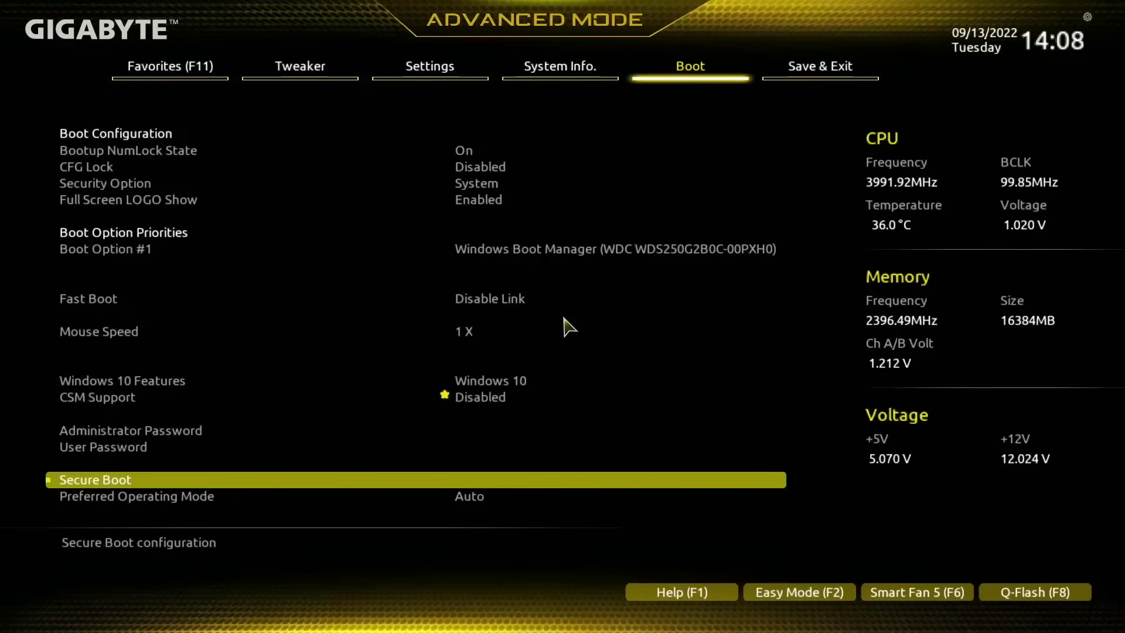
# - In the Secure Boot menu, set Secure Boot to Enabled and dismiss the Setup Mode message
pyautogui.press('Return')
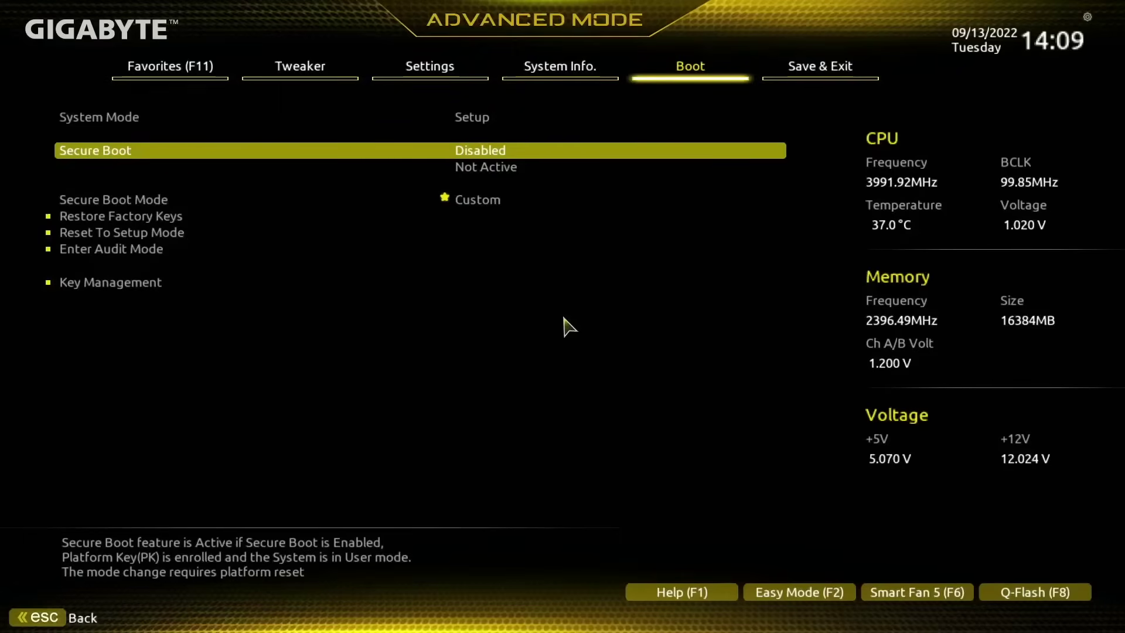
pyautogui.press('Return')
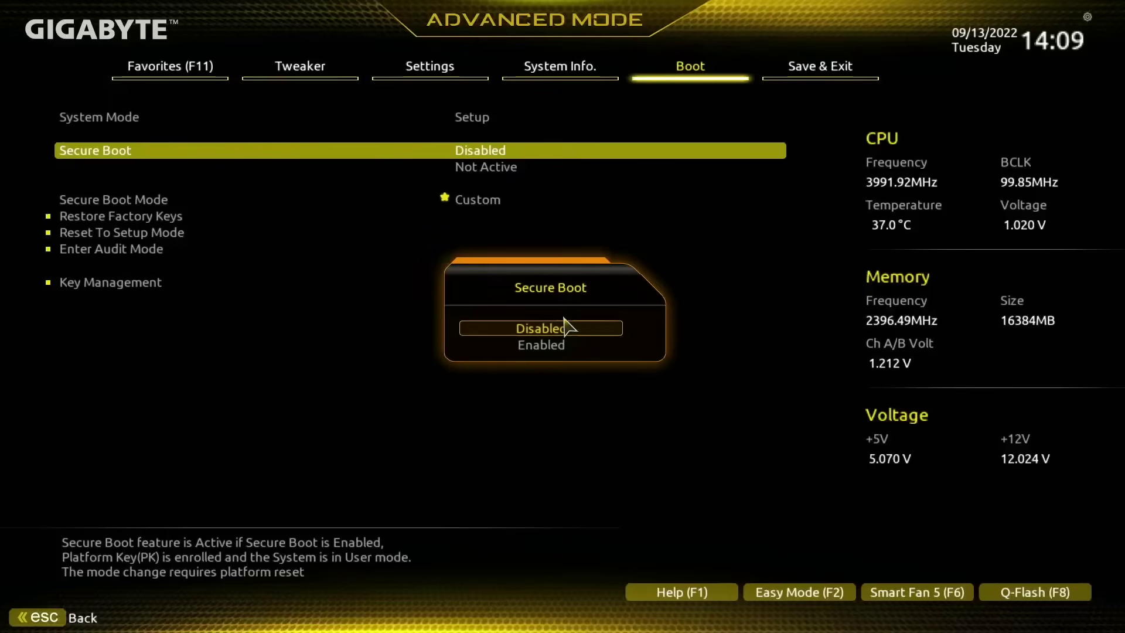
pyautogui.press('Down')
pyautogui.press('Return')
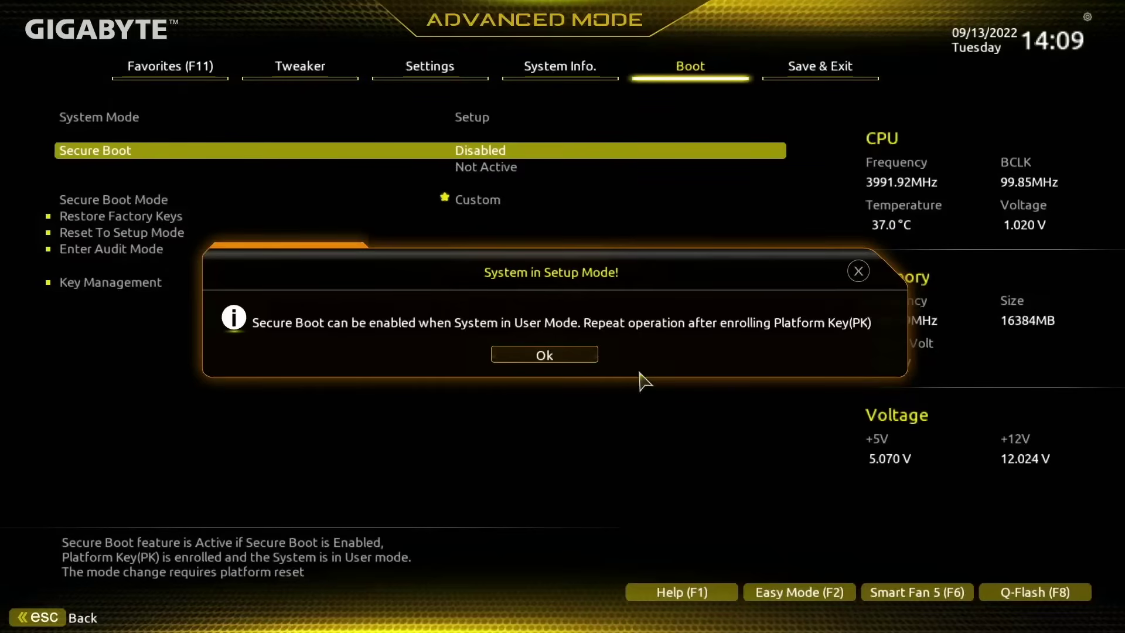
pyautogui.press('Return')
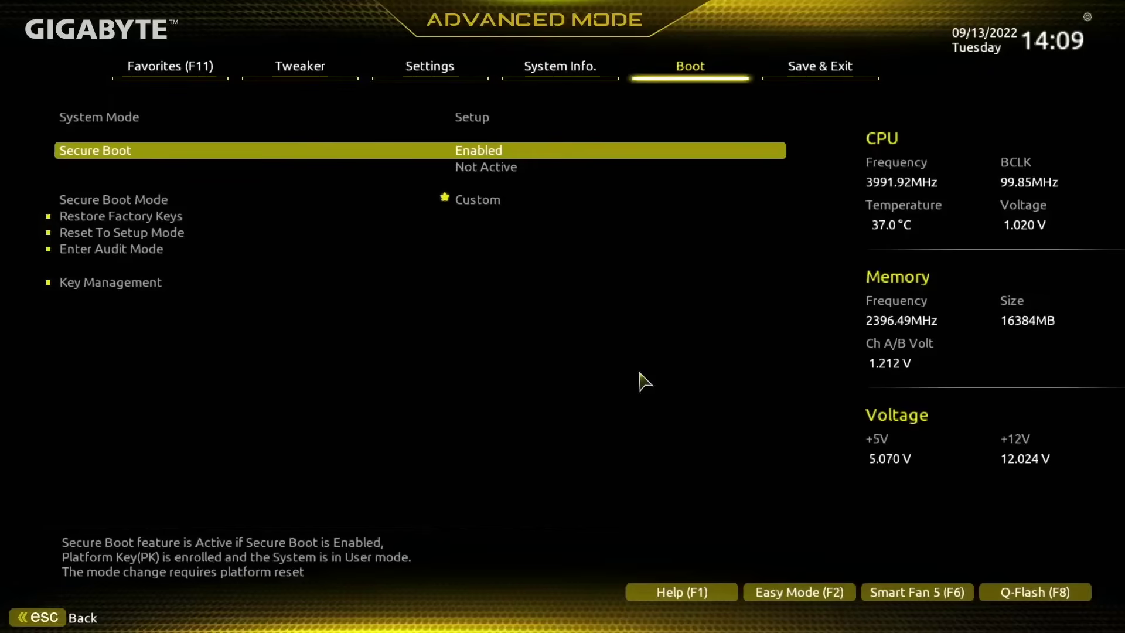
pyautogui.press('Down')
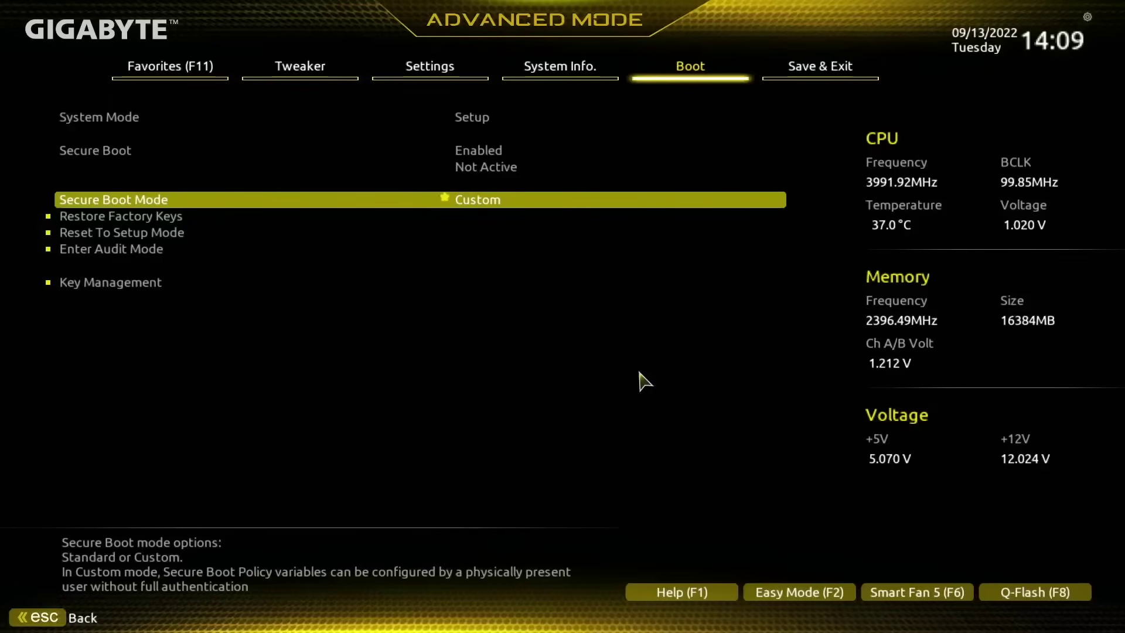
# - Set Secure Boot Mode to Standard, install the factory default keys, and decline Reset Without Saving
pyautogui.press('Return')
pyautogui.press('Up')
pyautogui.press('Return')
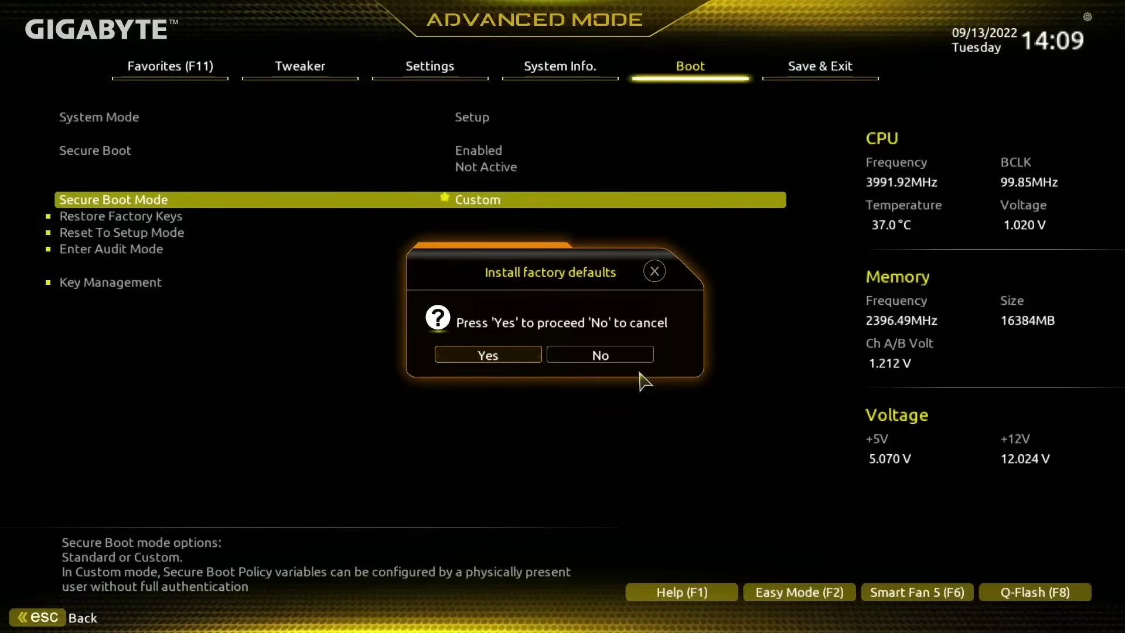
pyautogui.press('Escape')
pyautogui.press('Escape')
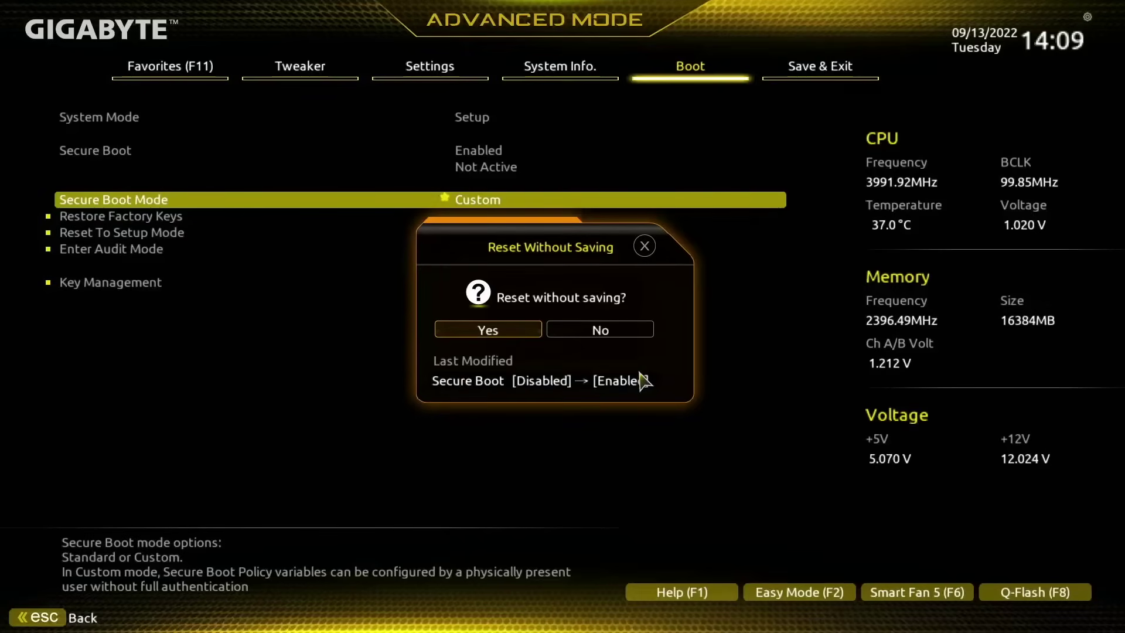
pyautogui.press('Down')
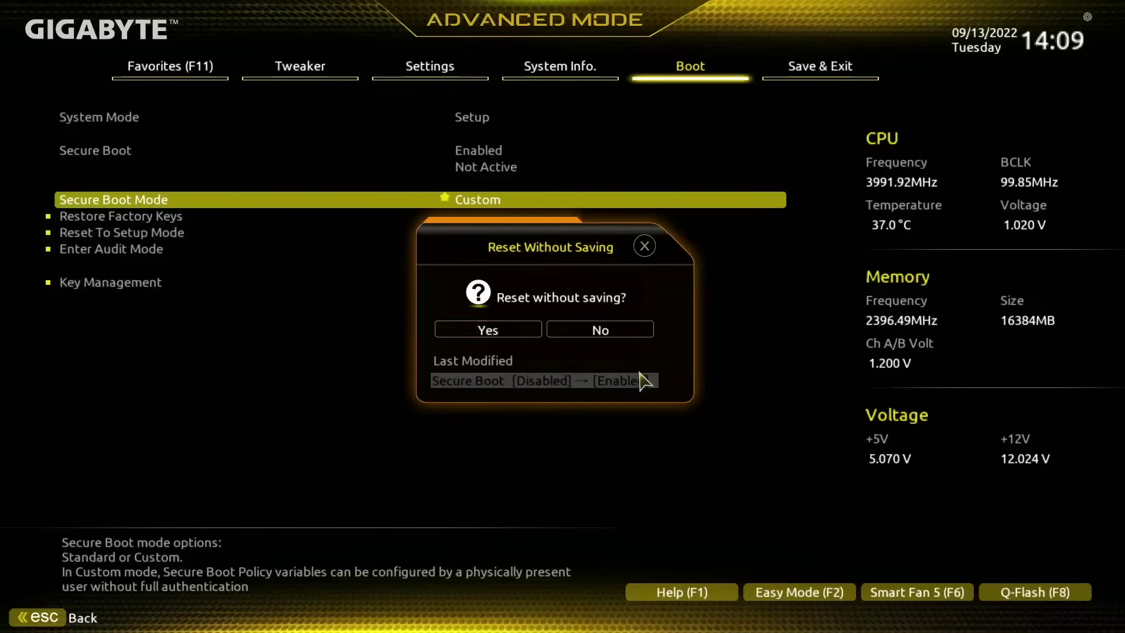
pyautogui.press('Up')
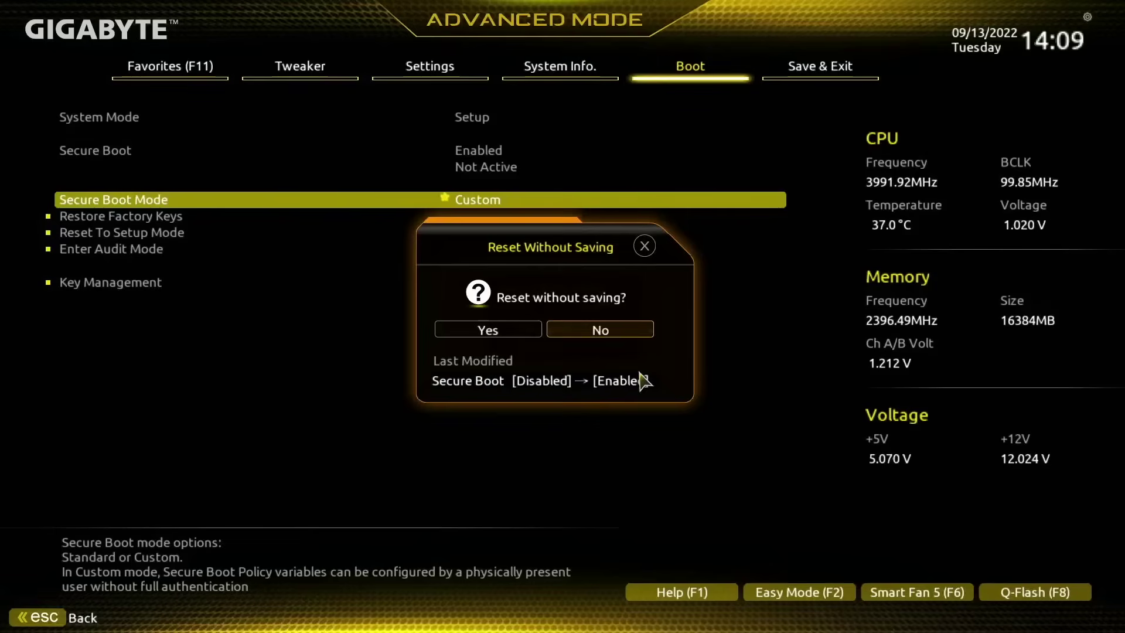
pyautogui.press('Return')
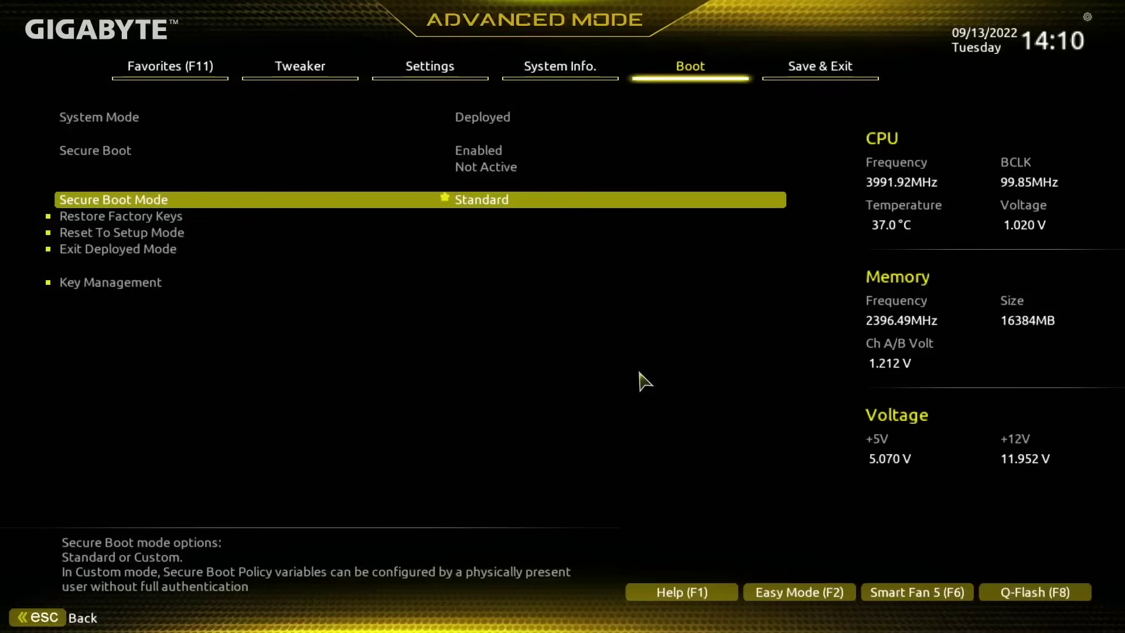
# - Bring up the F10 Save & Exit prompt and cancel it for now
pyautogui.press('F10')
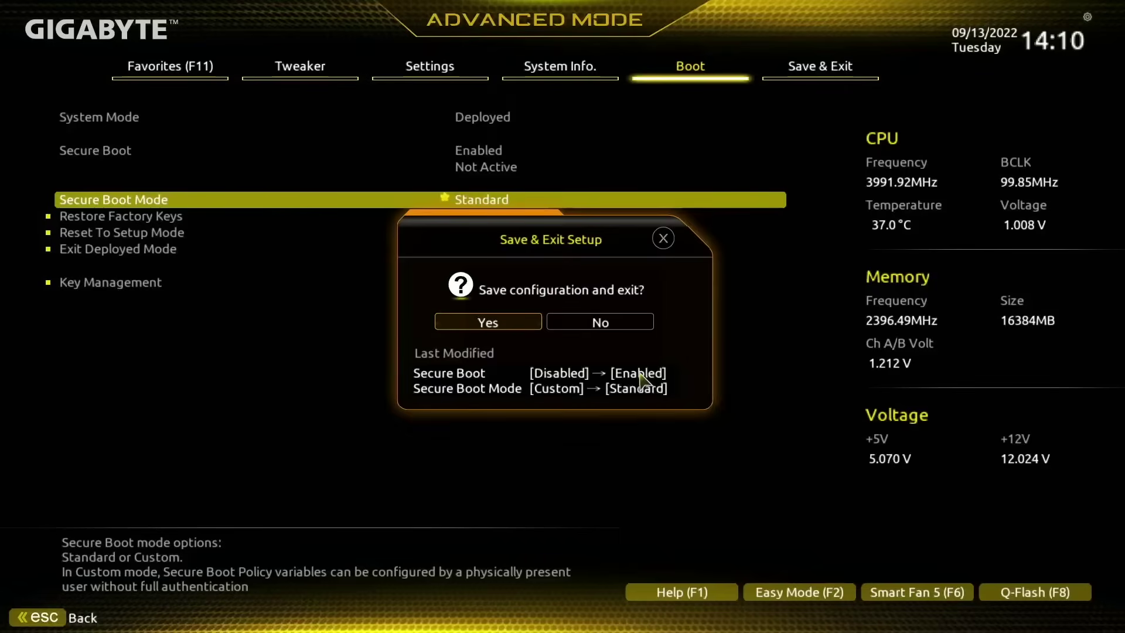
pyautogui.press('Right')
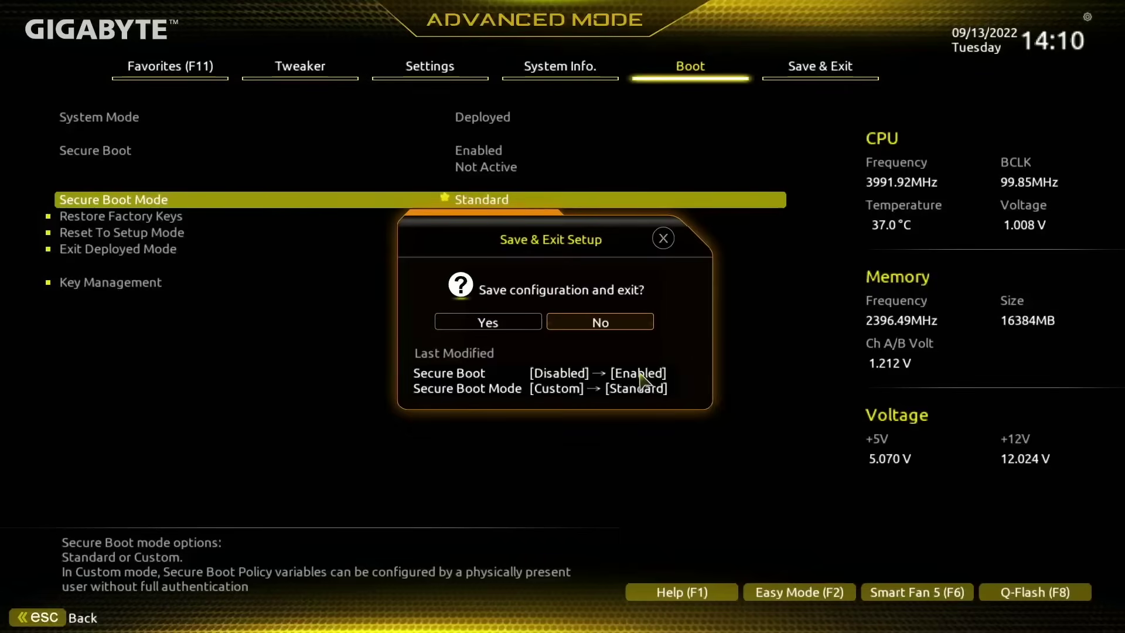
pyautogui.press('Return')
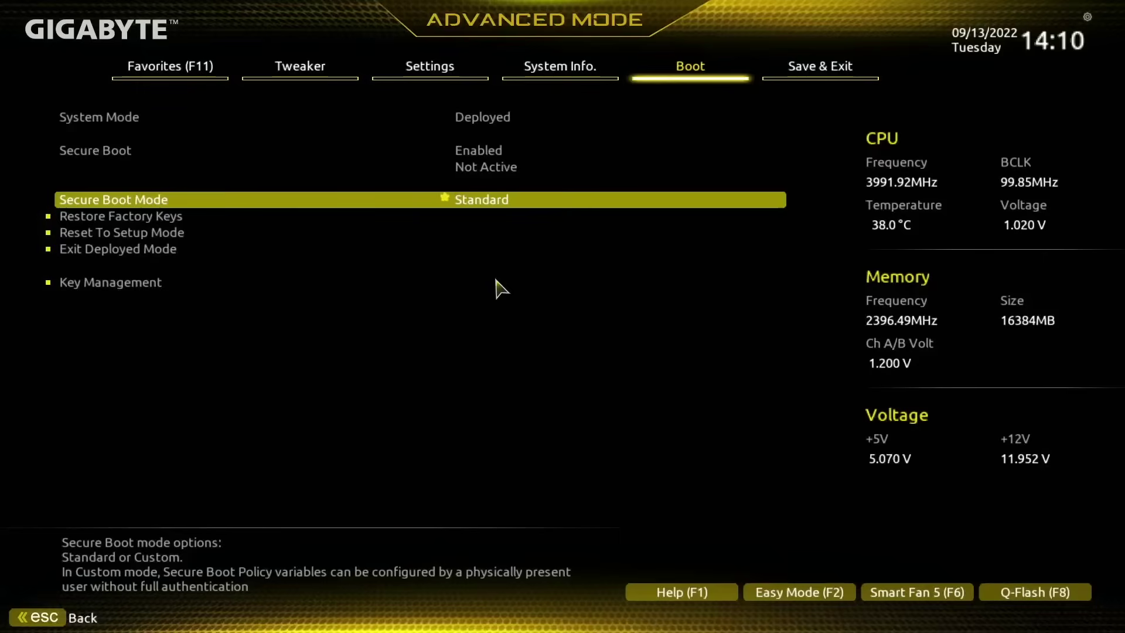
# - Save with F10, reboot into BIOS, and verify Boot > Secure Boot now reads Active
pyautogui.press('F10')
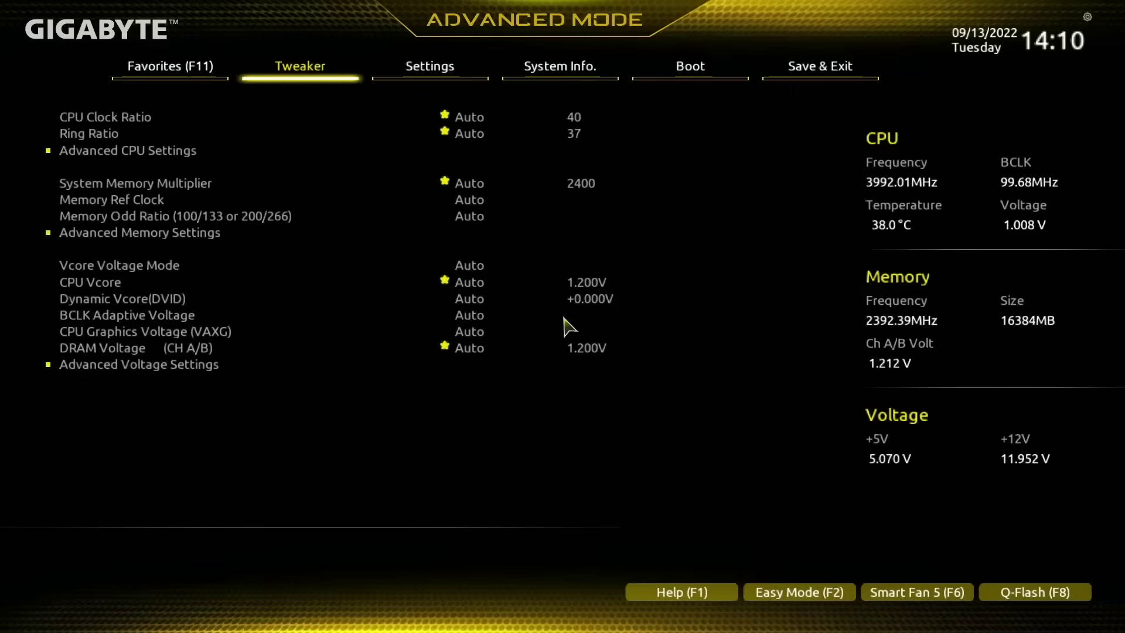
pyautogui.press('Right')
pyautogui.press('Right')
pyautogui.press('Right')
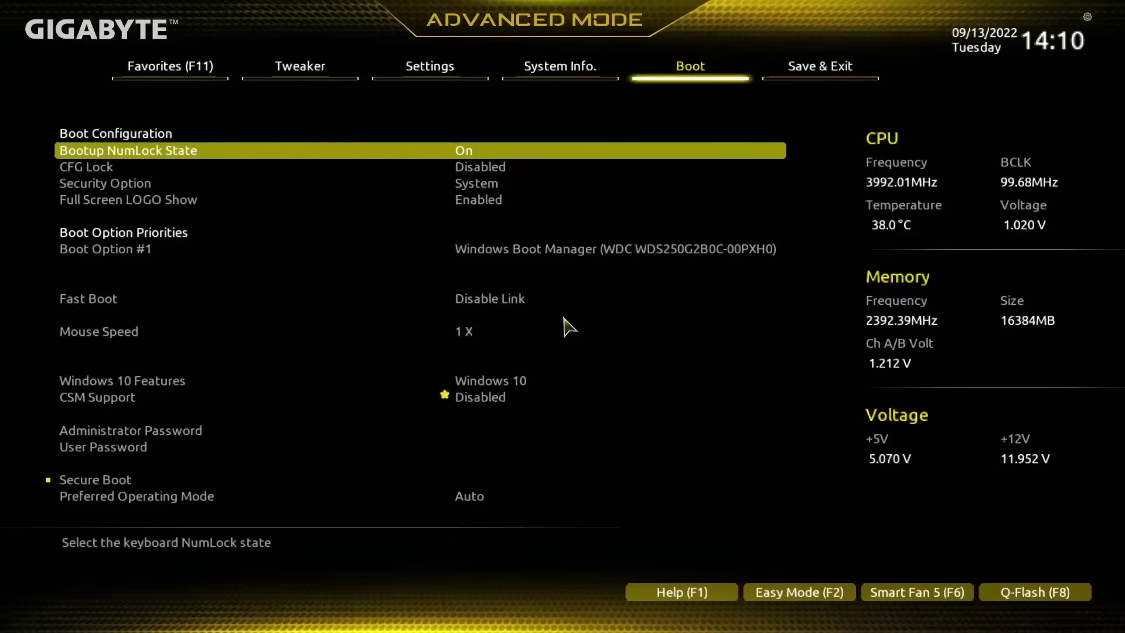
pyautogui.press('Up')
pyautogui.press('Up')
pyautogui.press('Return')
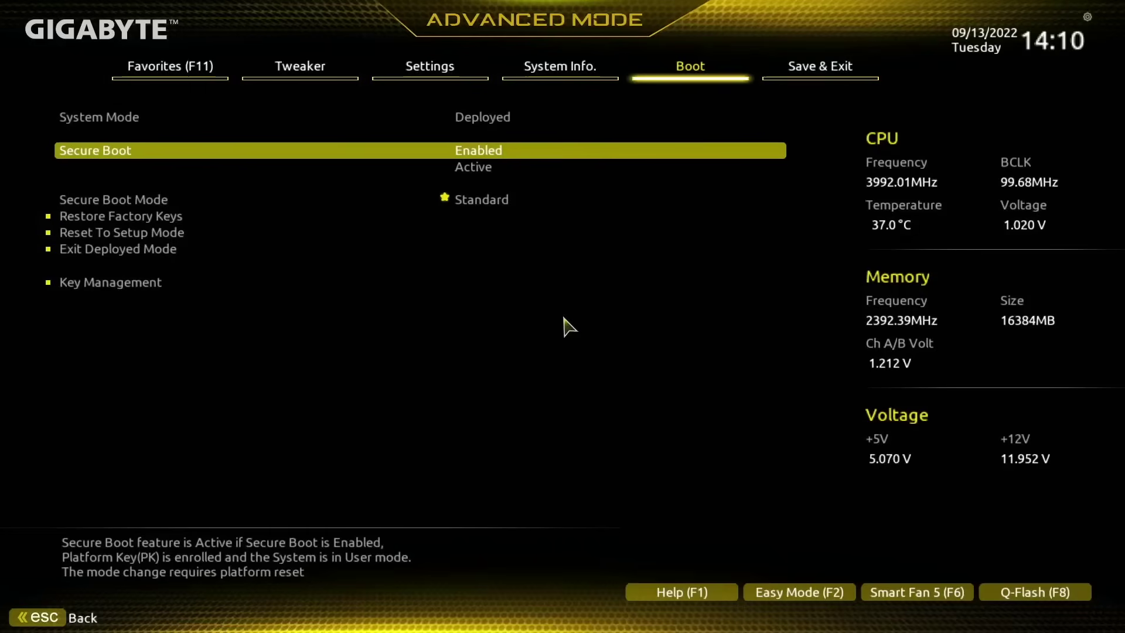
pyautogui.press('Down')
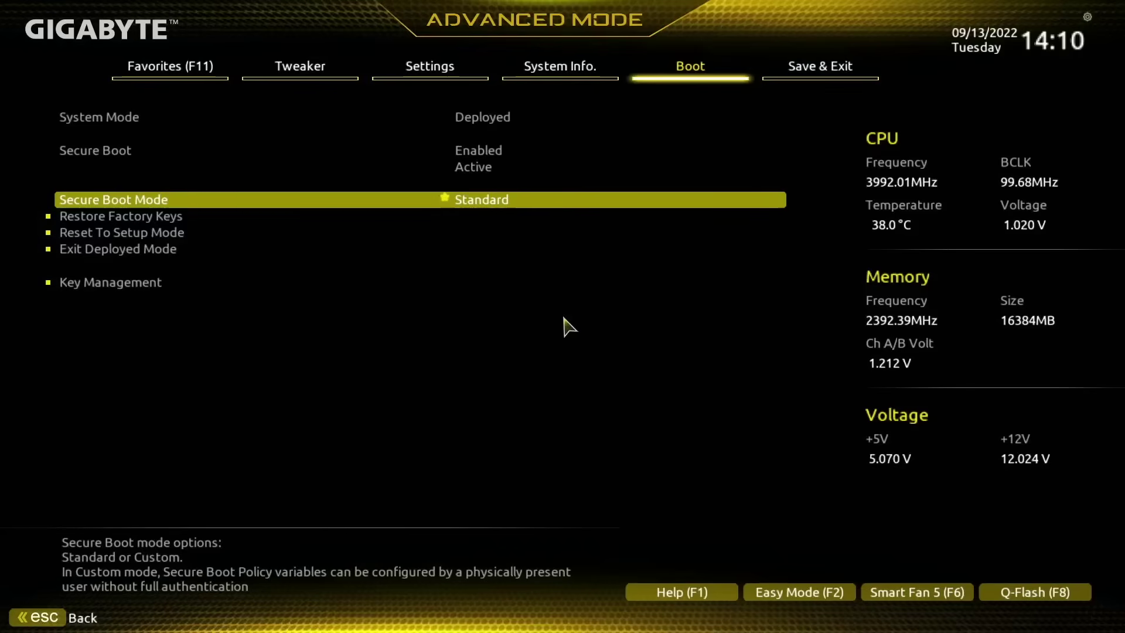
# - Confirm Save & Exit Setup with F10 so the PC boots to the Windows 11 desktop
pyautogui.press('F10')
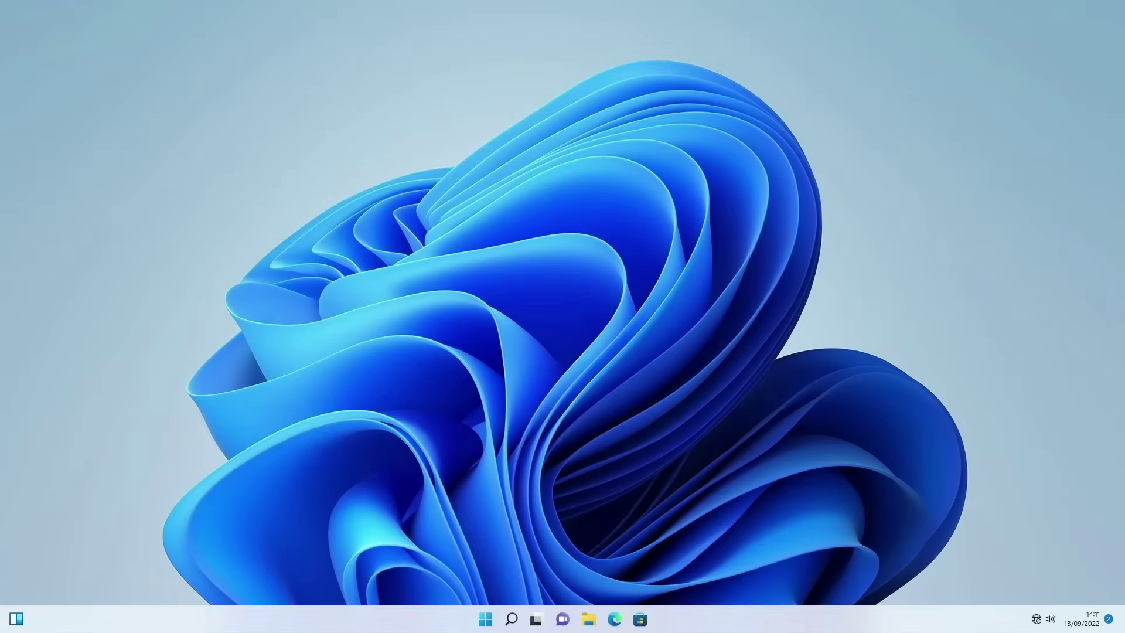
# - Launch System Information by searching 'sy' and check Secure Boot State reads On
pyautogui.press('super')
pyautogui.write('sy')
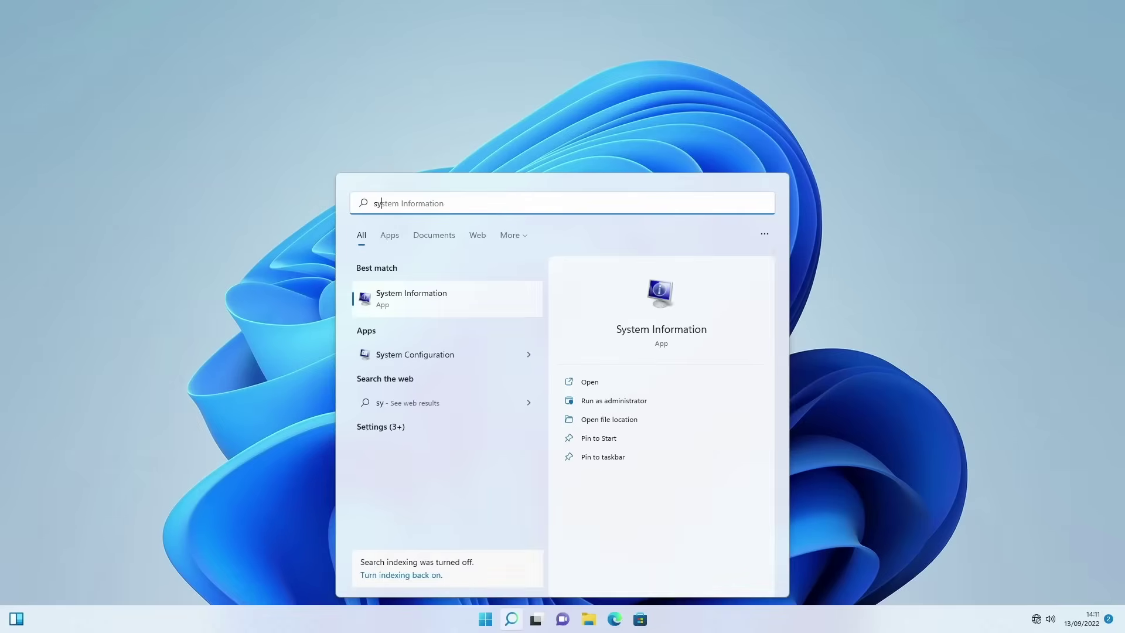
pyautogui.press('Return')
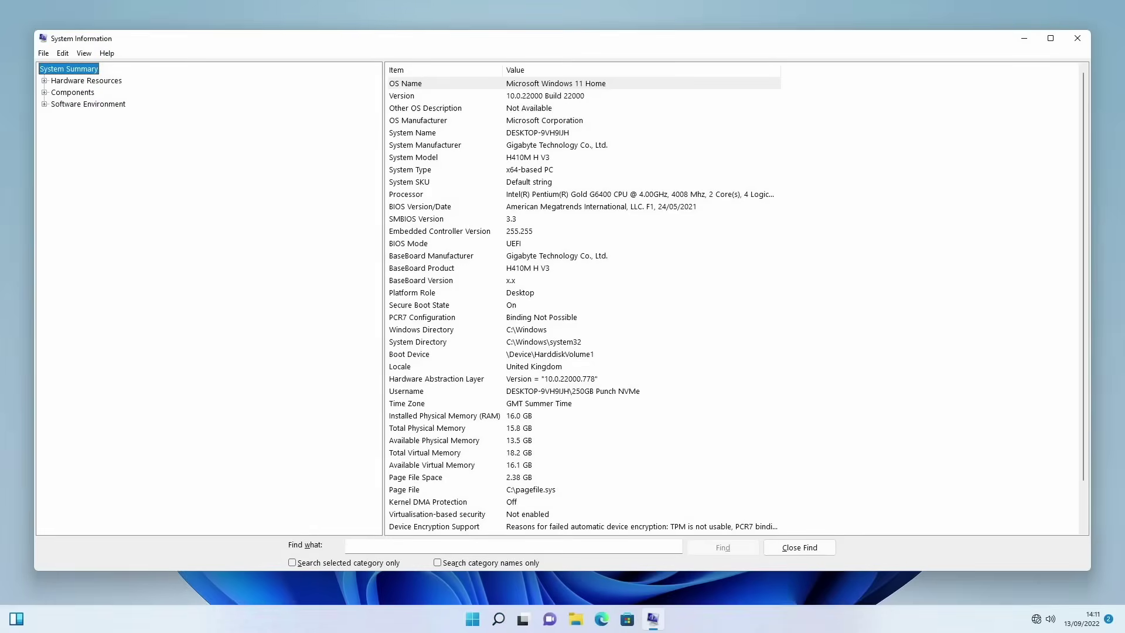
pyautogui.click(453, 308)
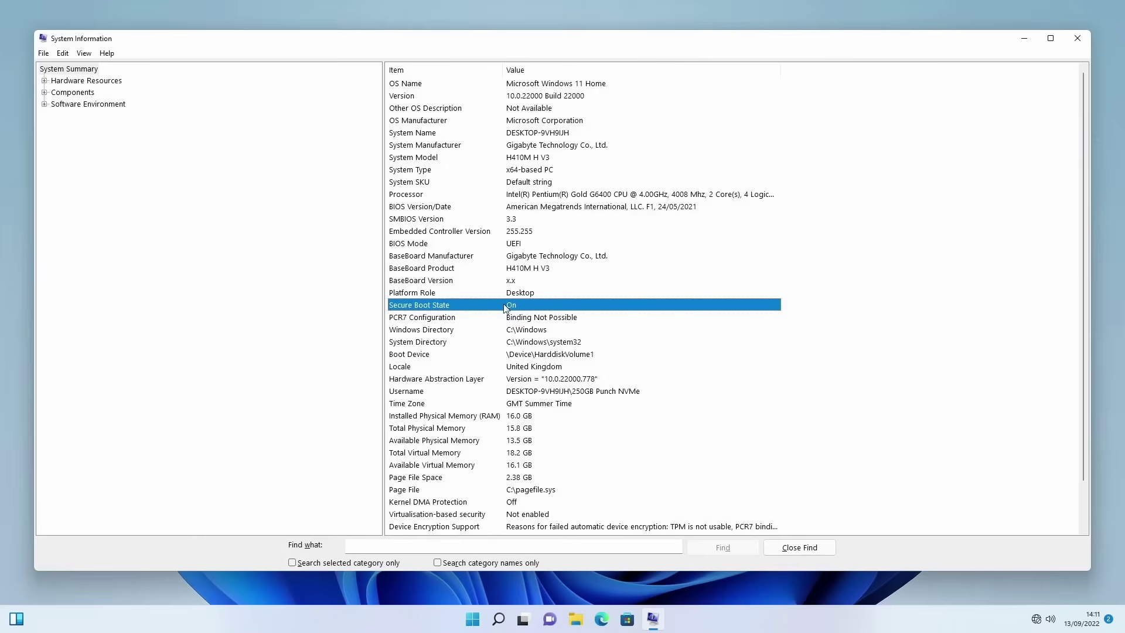